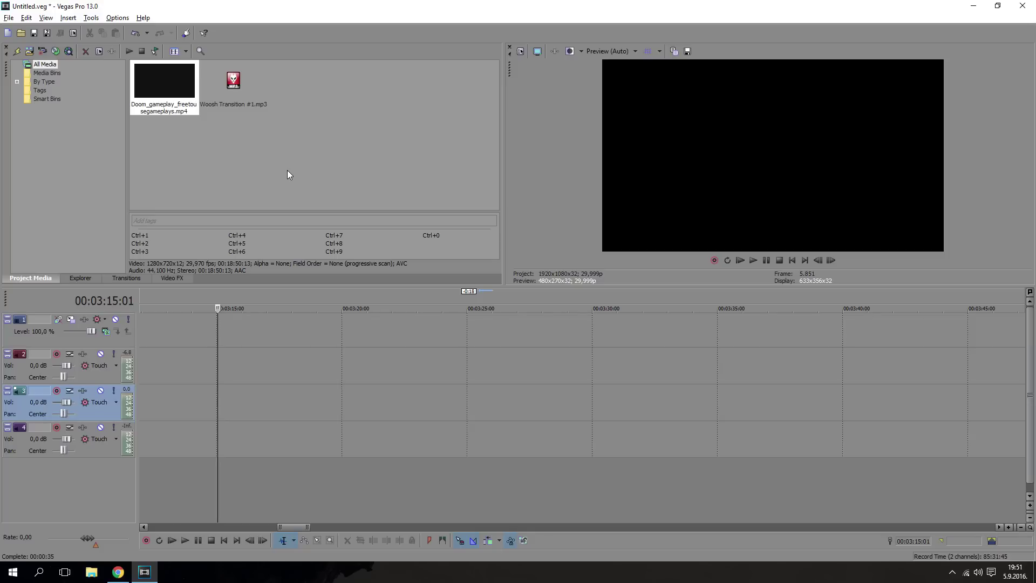
- Return the edit cursor to 00:00:00 on the empty timeline and select the woosh MP3
click(143, 299)
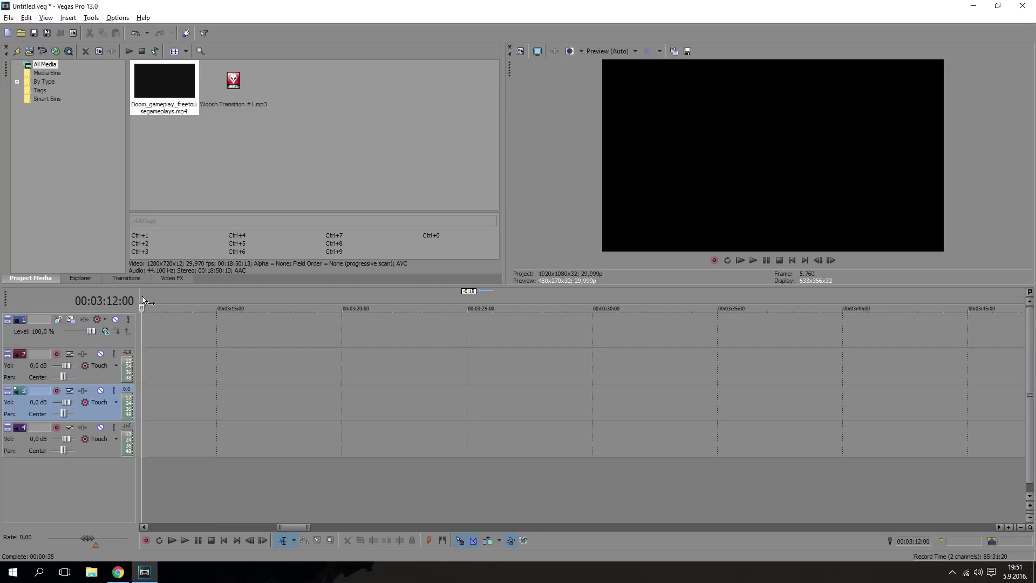
drag(142, 298, 147, 298)
click(140, 289)
key(j)
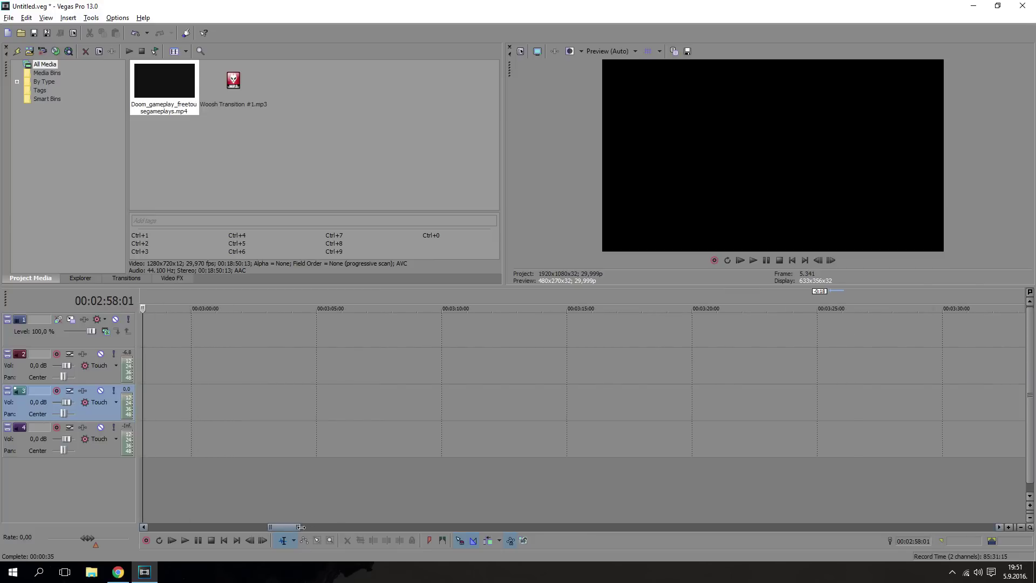
drag(300, 526, 220, 527)
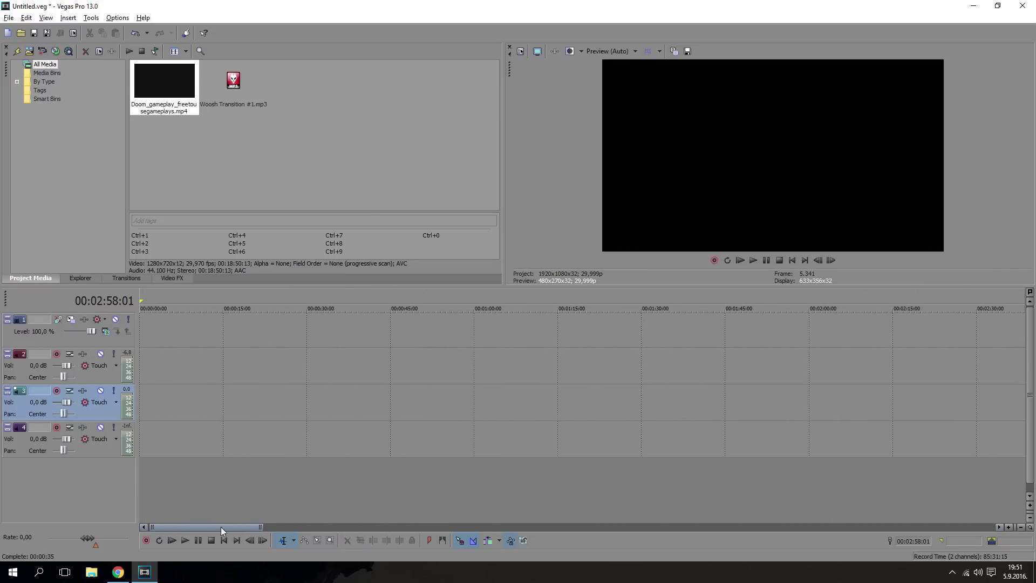
click(140, 296)
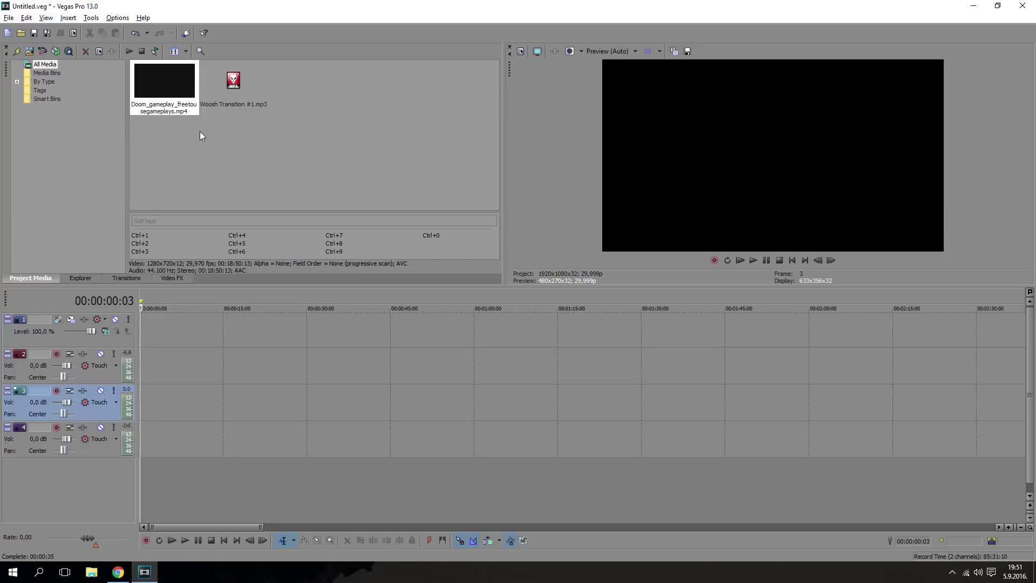
click(231, 98)
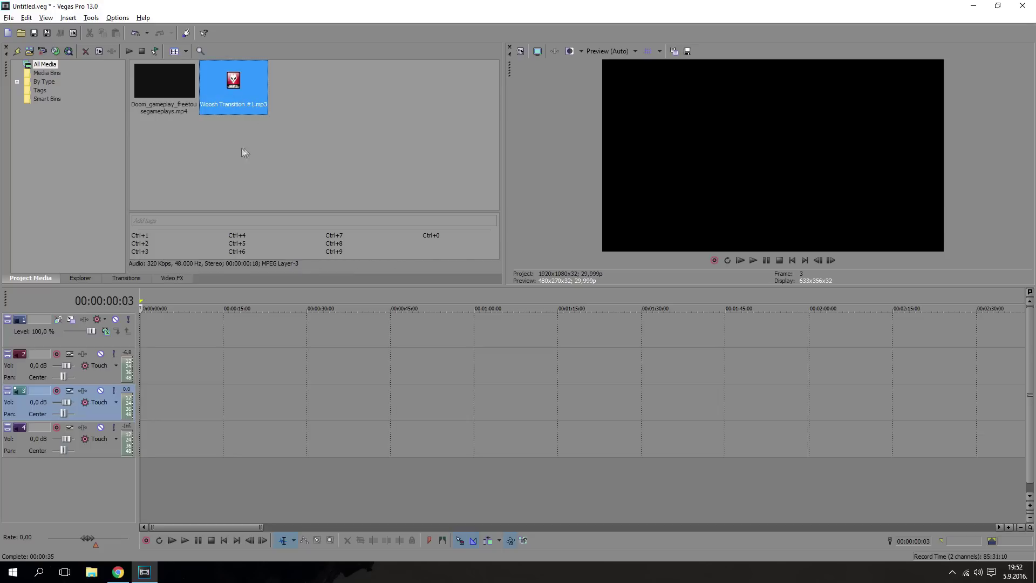
click(116, 572)
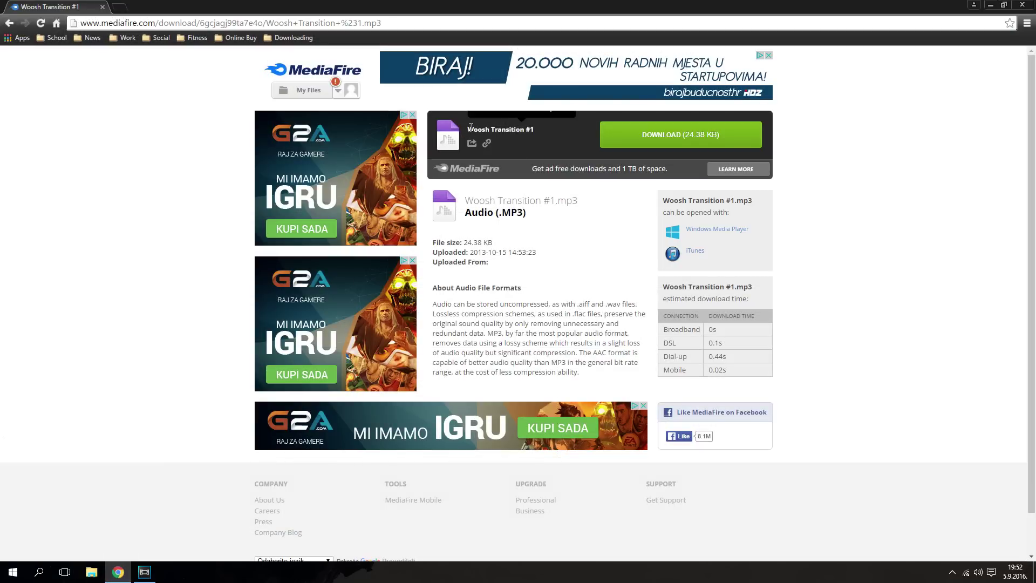
click(990, 6)
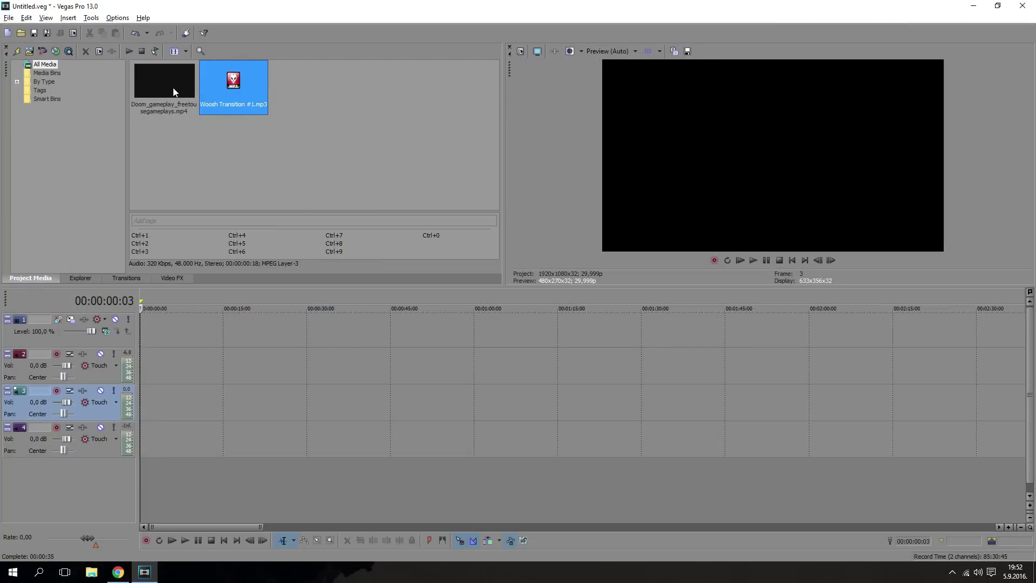
drag(173, 92, 177, 101)
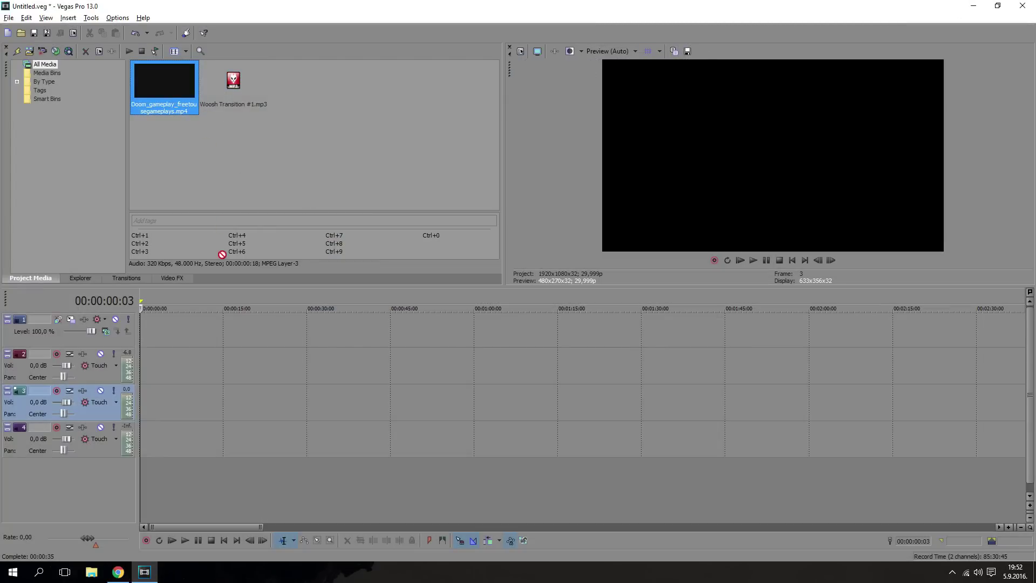
- Add the Doom clip with matched 1280×720 settings and split it at 00:00:33;04
drag(175, 102, 143, 353)
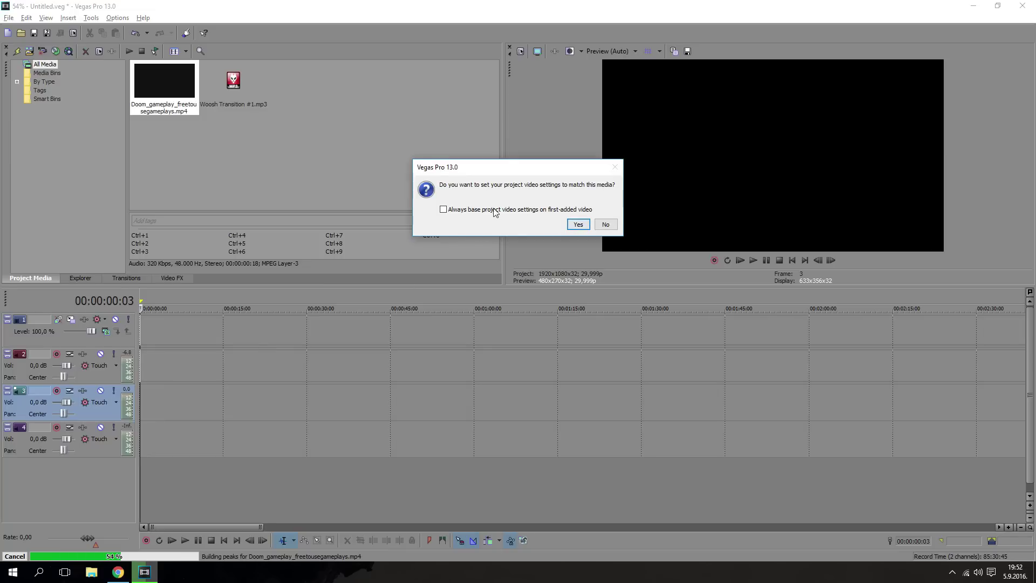
click(571, 223)
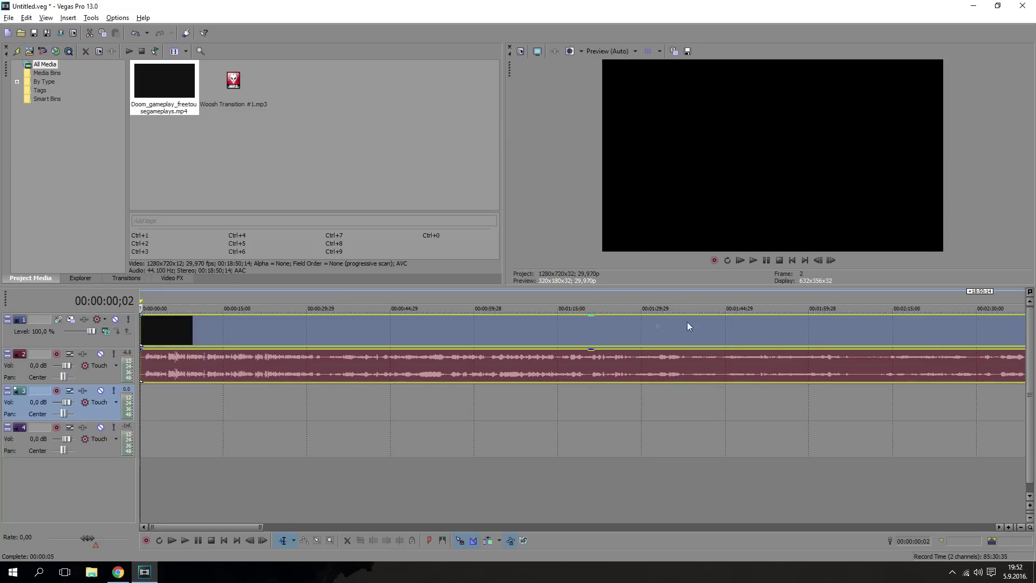
click(172, 297)
click(221, 297)
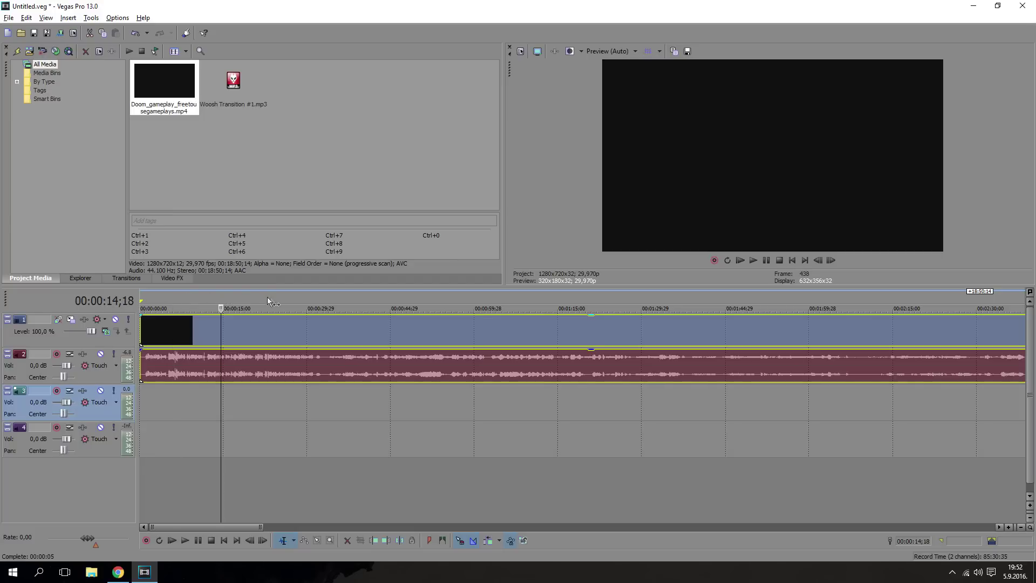
mouse_move(267, 297)
mouse_down()
mouse_move(365, 297)
mouse_move(333, 299)
mouse_up()
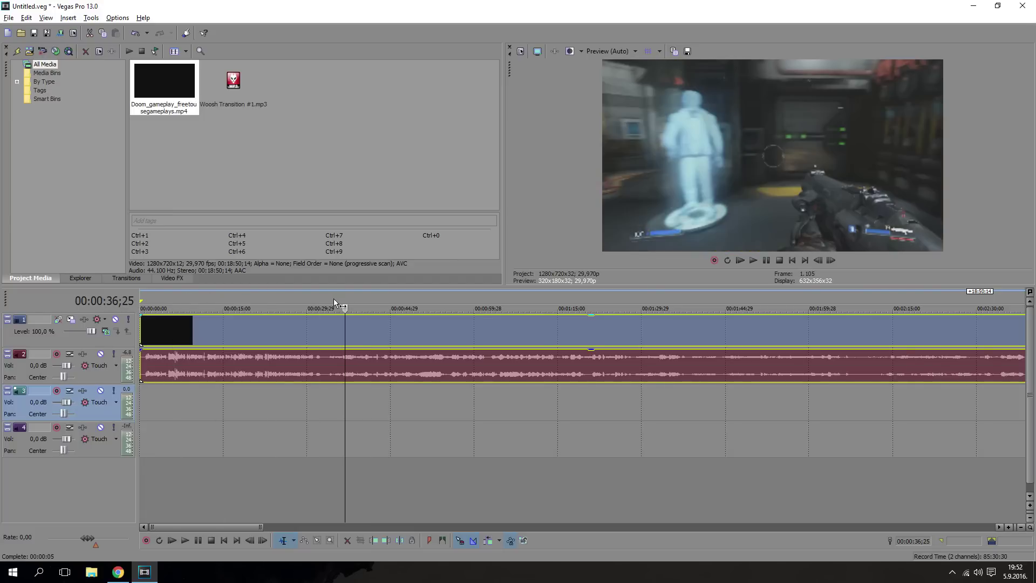
click(324, 296)
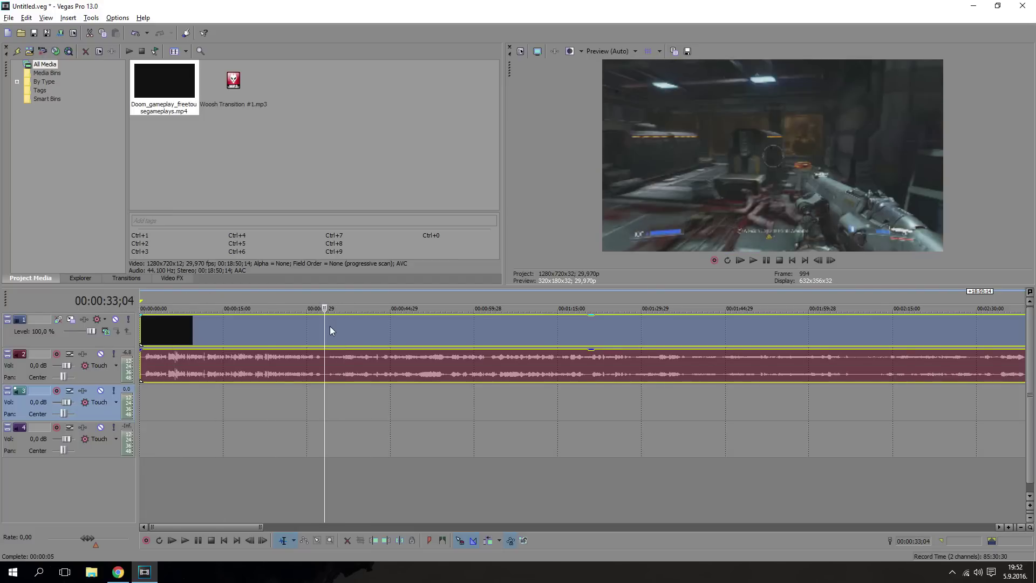
key(s)
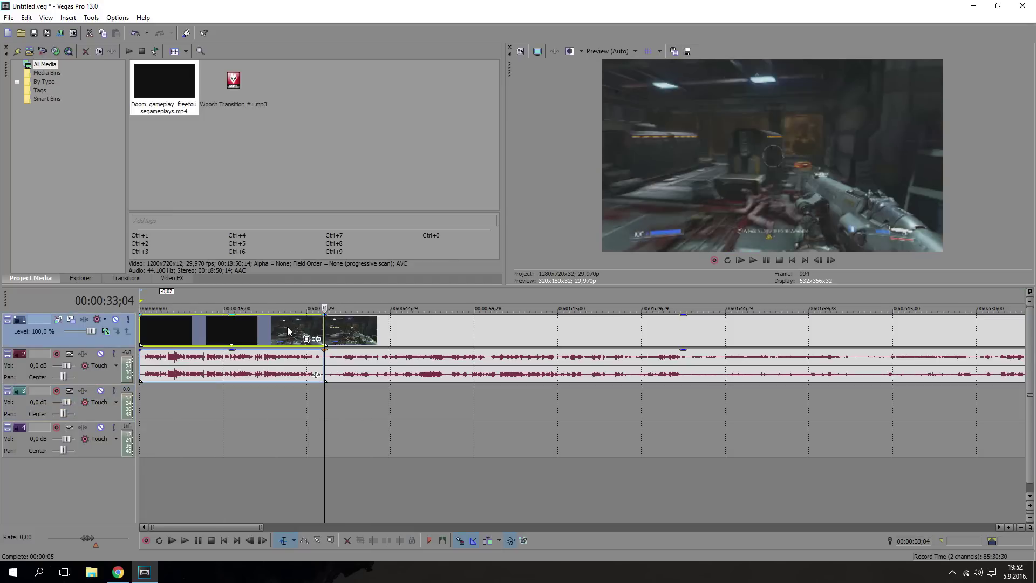
- Delete the opening footage, move the rest to the timeline start, and split at 00:01:59;18
click(268, 323)
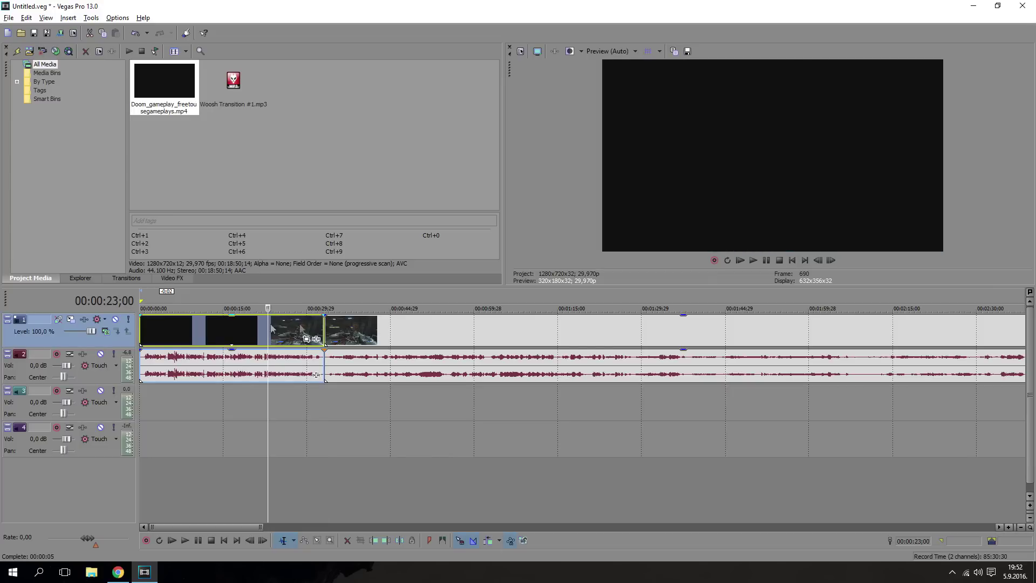
key(Delete)
drag(395, 334, 201, 332)
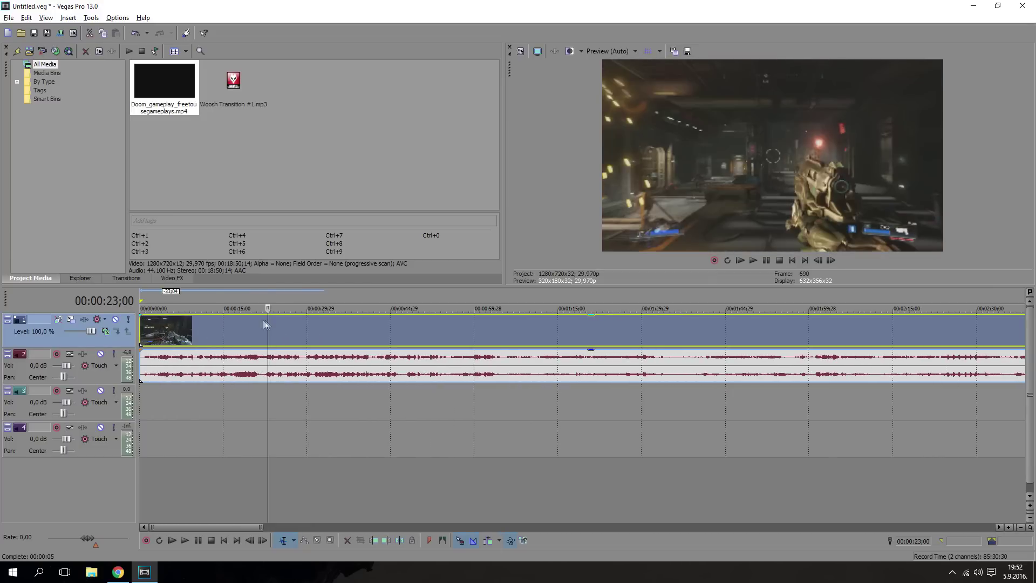
click(330, 324)
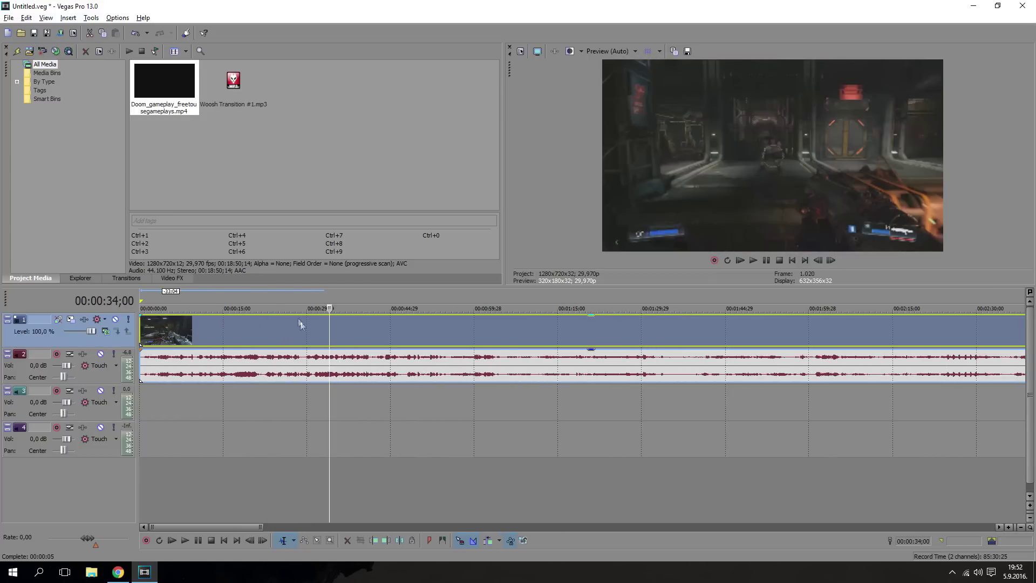
click(806, 307)
key(s)
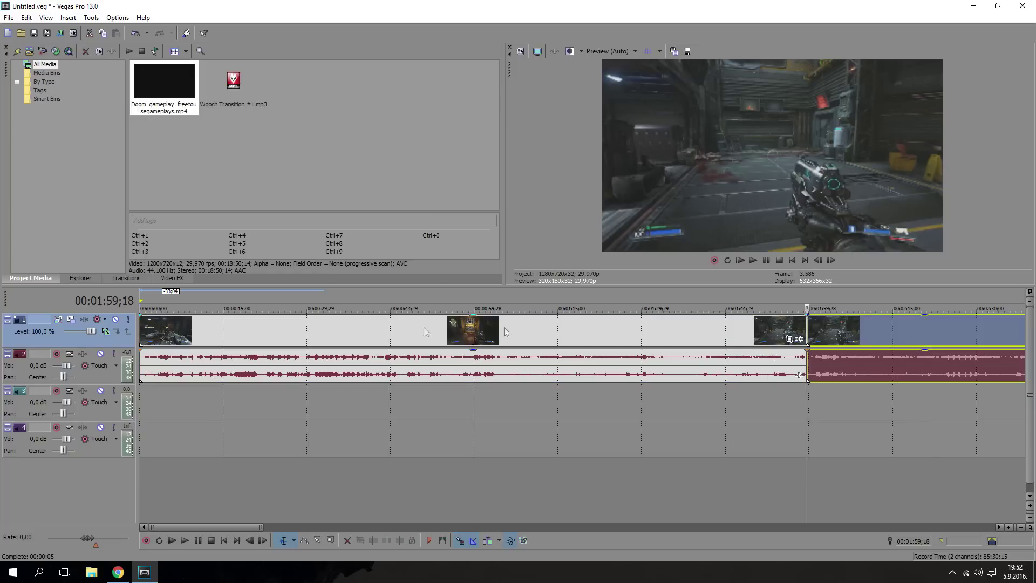
- Split at 00:00:50;16 and 00:01:15;10, removing the middle section and the leftover ending
click(422, 300)
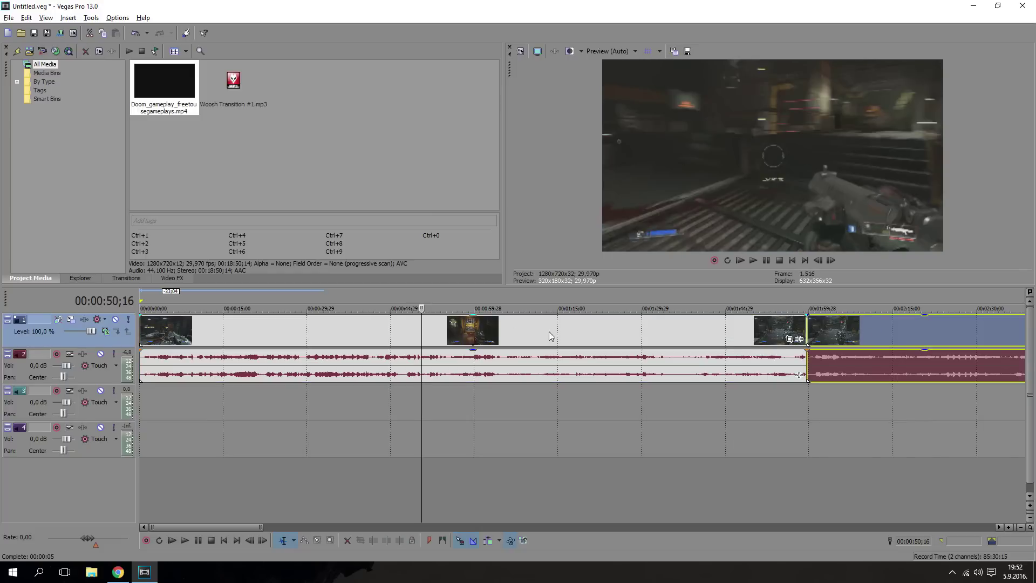
click(428, 328)
key(s)
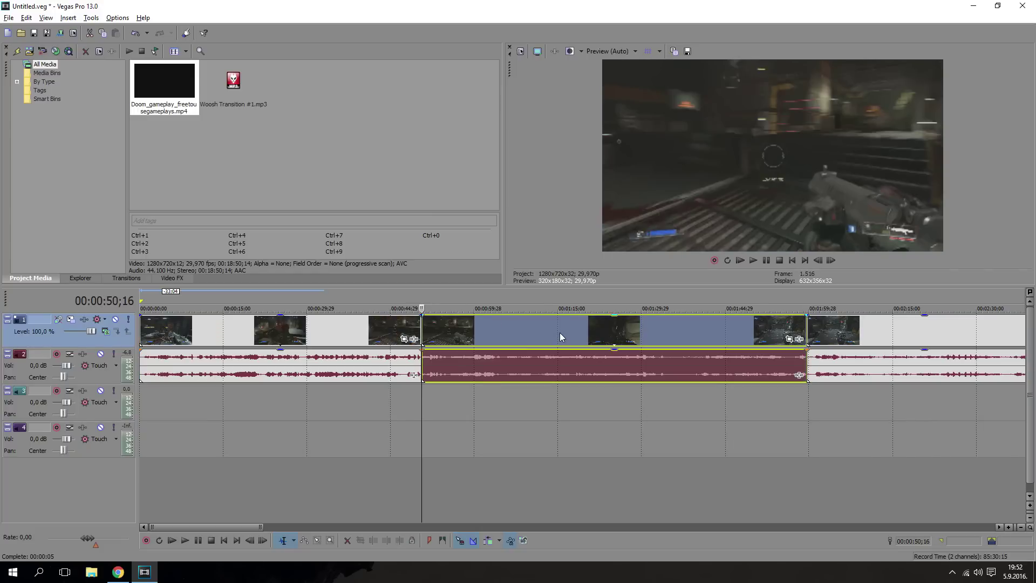
click(560, 332)
key(Delete)
drag(876, 324, 495, 319)
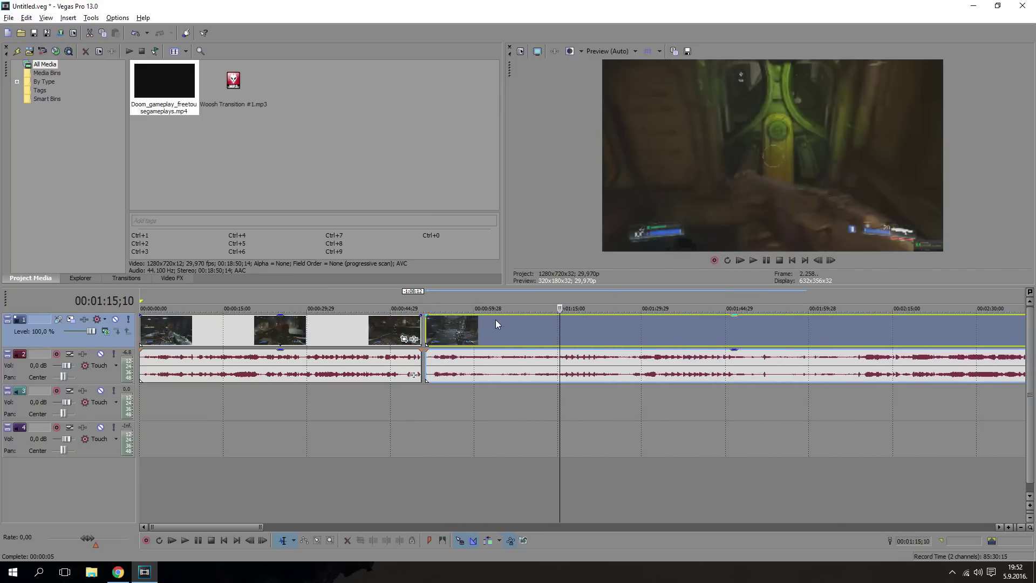
key(s)
click(671, 330)
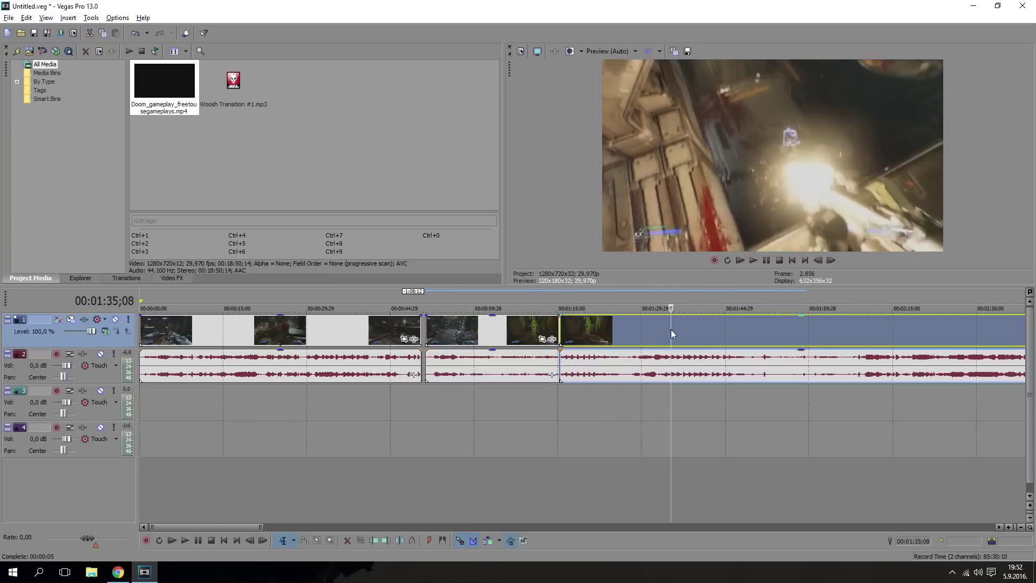
key(Delete)
- Trim the first clip's end and slide the second clip up beside it
drag(488, 335, 487, 333)
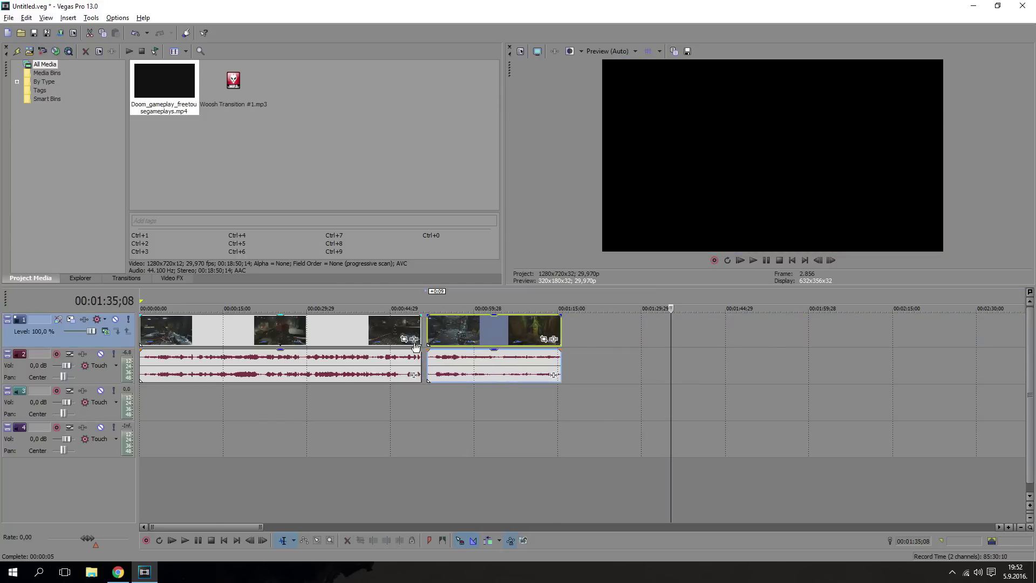
drag(420, 337, 236, 333)
drag(456, 339, 273, 332)
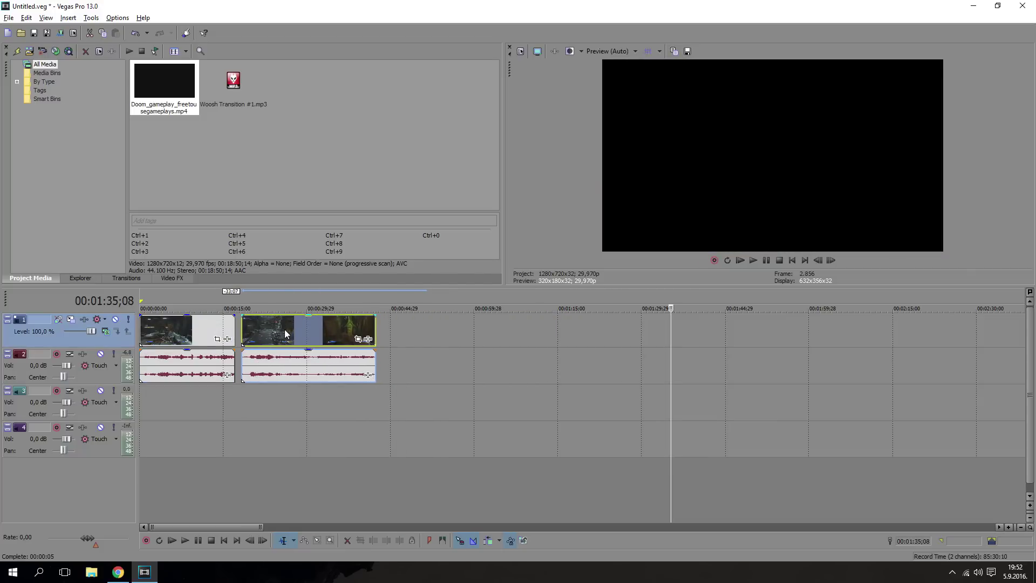
click(278, 333)
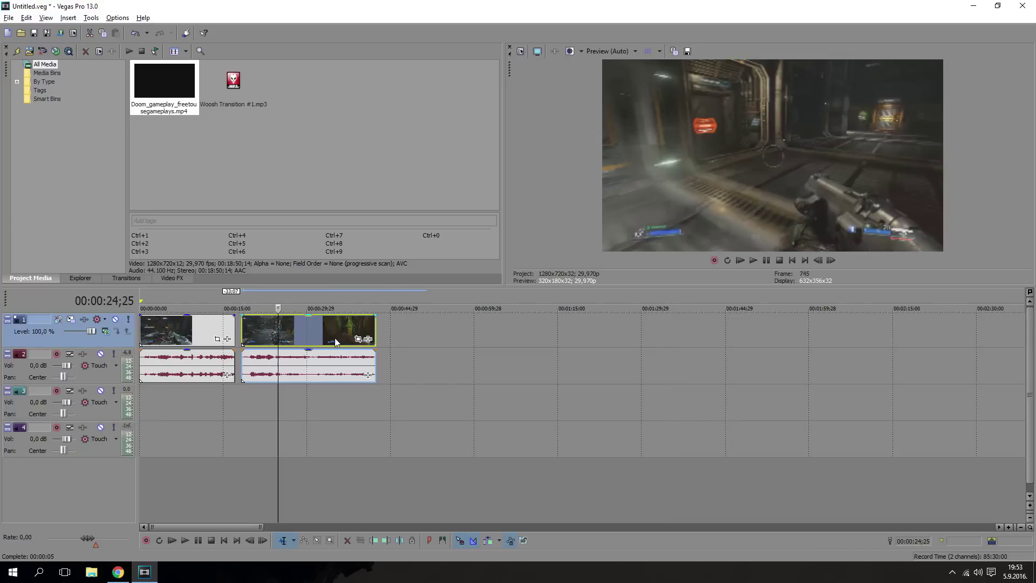
scroll(335, 341, up, 2)
scroll(356, 341, up, 2)
scroll(389, 340, up, 2)
scroll(431, 340, up, 2)
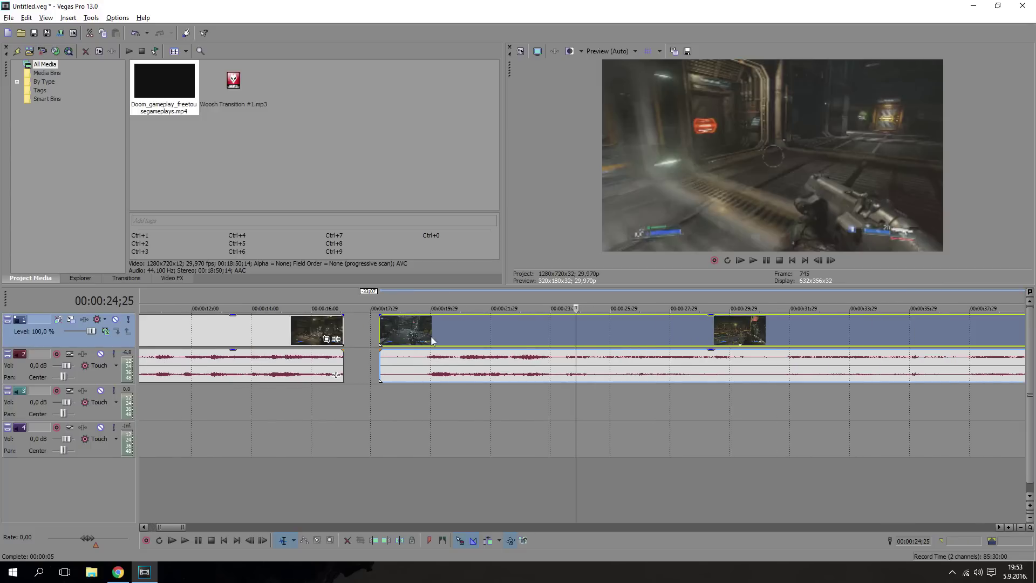
scroll(365, 337, up, 1)
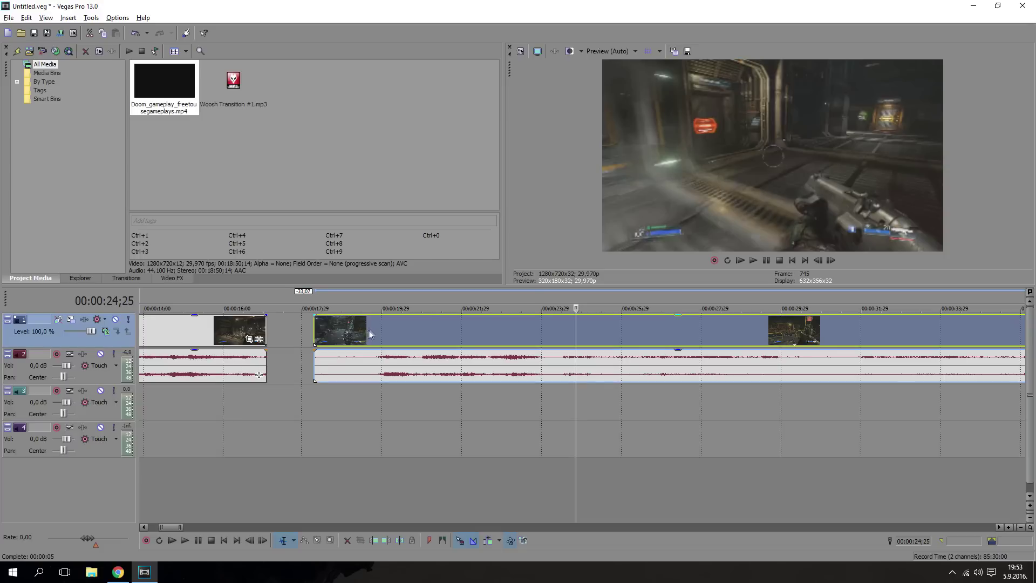
- Slide the second gameplay clip over the first clip's end to form a crossfade, then show the Linear Wipe presets
drag(370, 329, 316, 332)
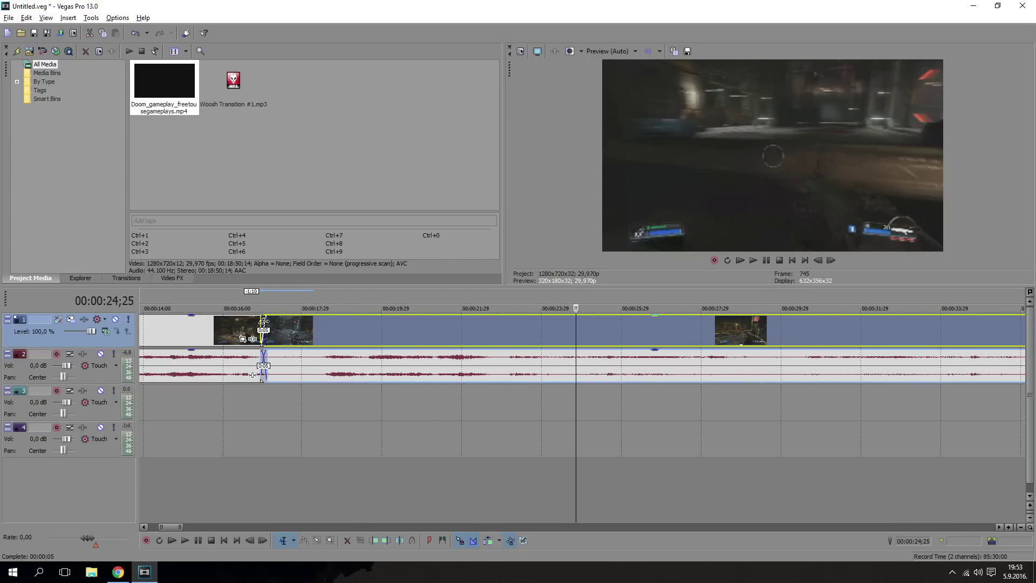
click(256, 298)
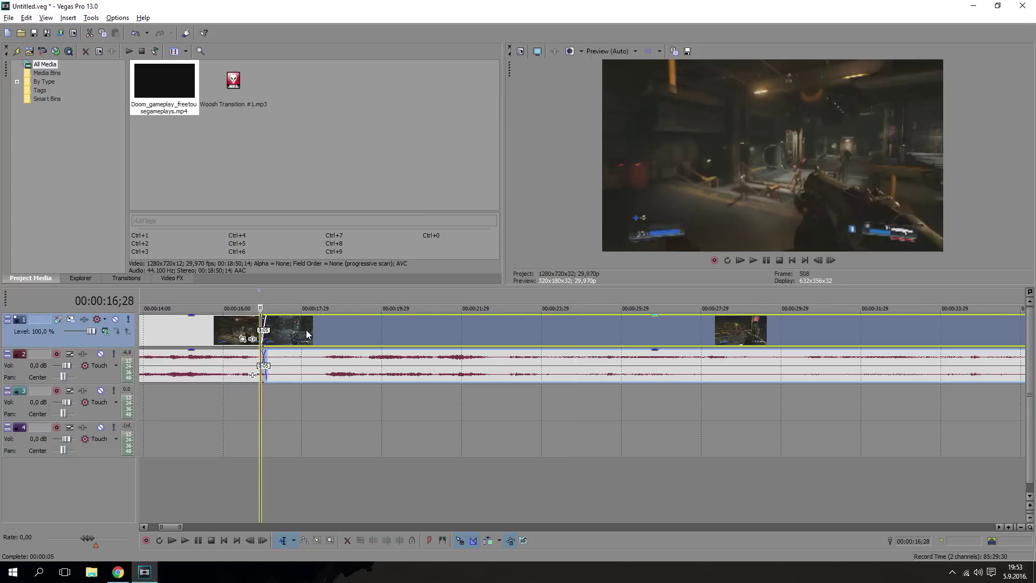
drag(308, 331, 300, 335)
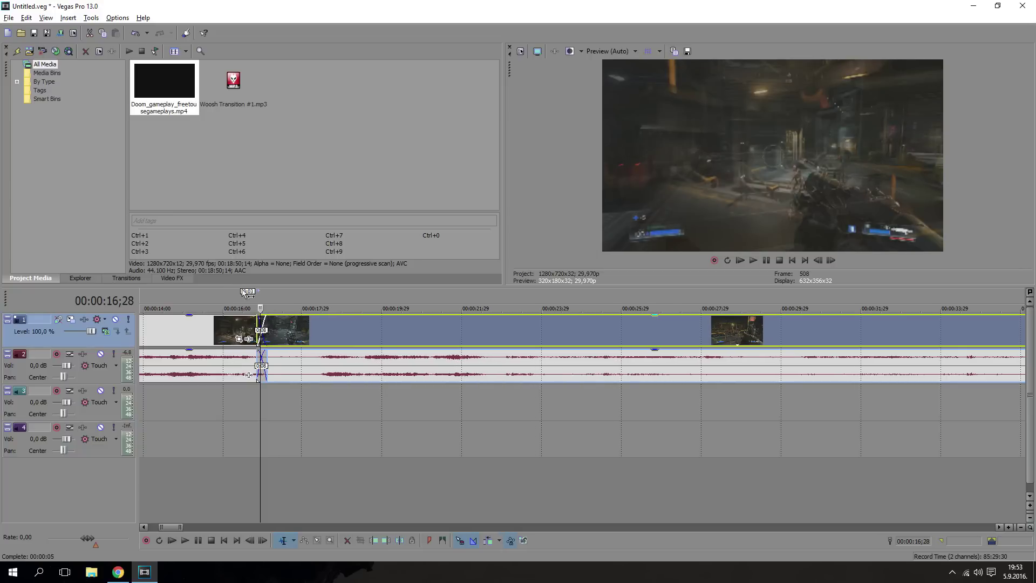
click(249, 293)
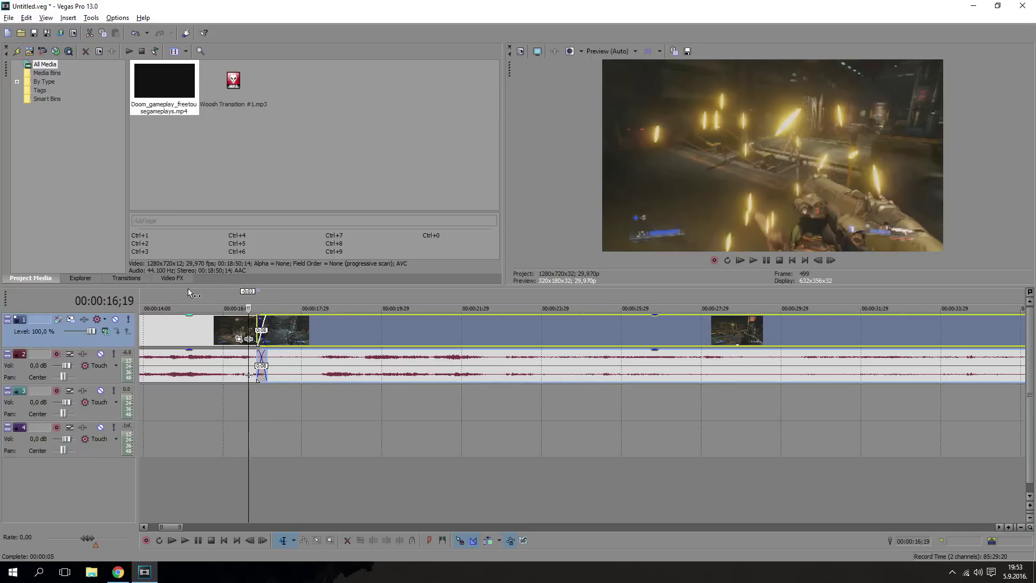
click(135, 278)
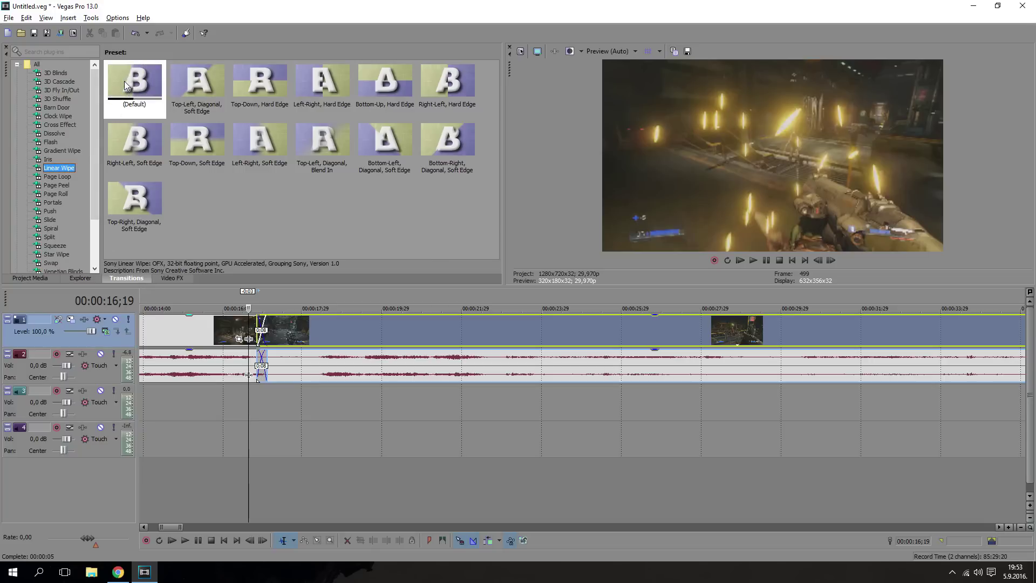
- Apply the (Default) Linear Wipe preset to the crossfade and close Video Event FX
drag(124, 81, 269, 338)
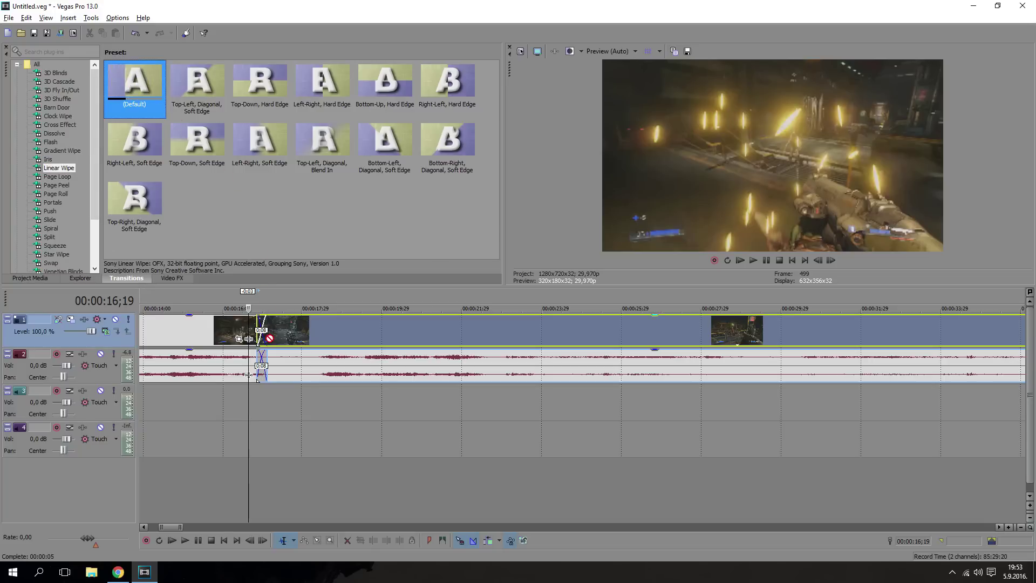
drag(267, 333, 267, 340)
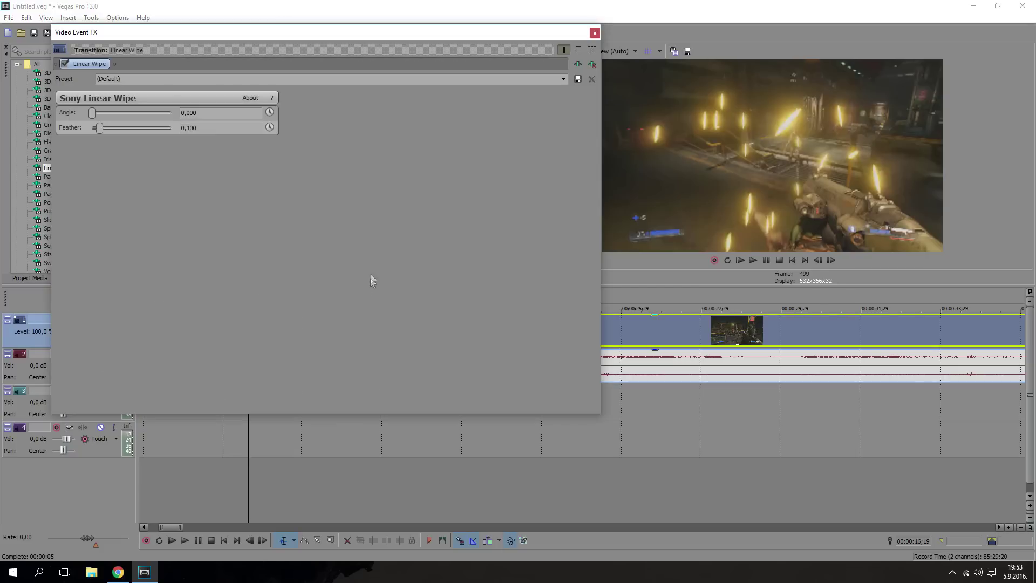
click(595, 34)
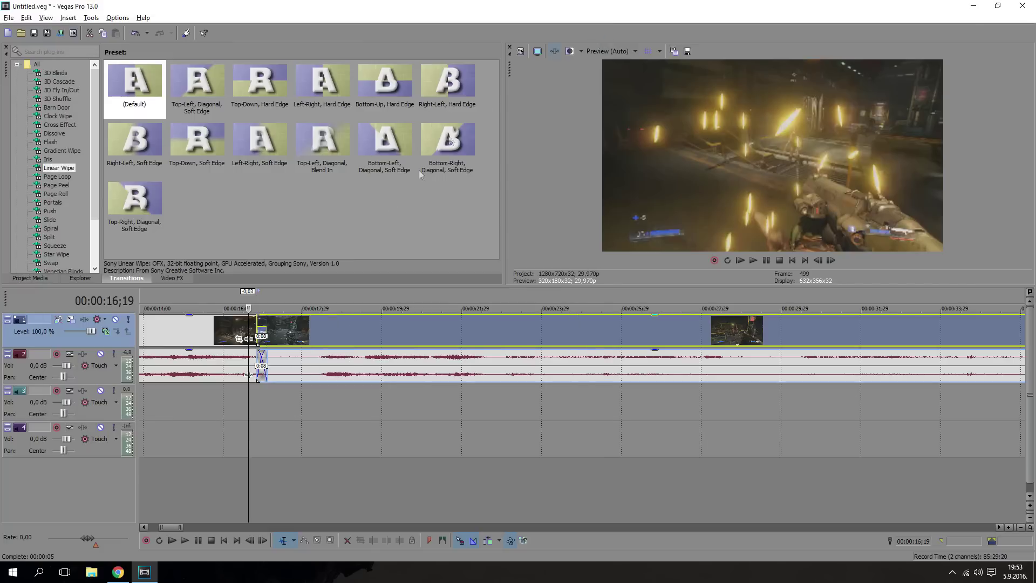
- Preview the wipe from just before the overlap and return to Project Media
click(753, 261)
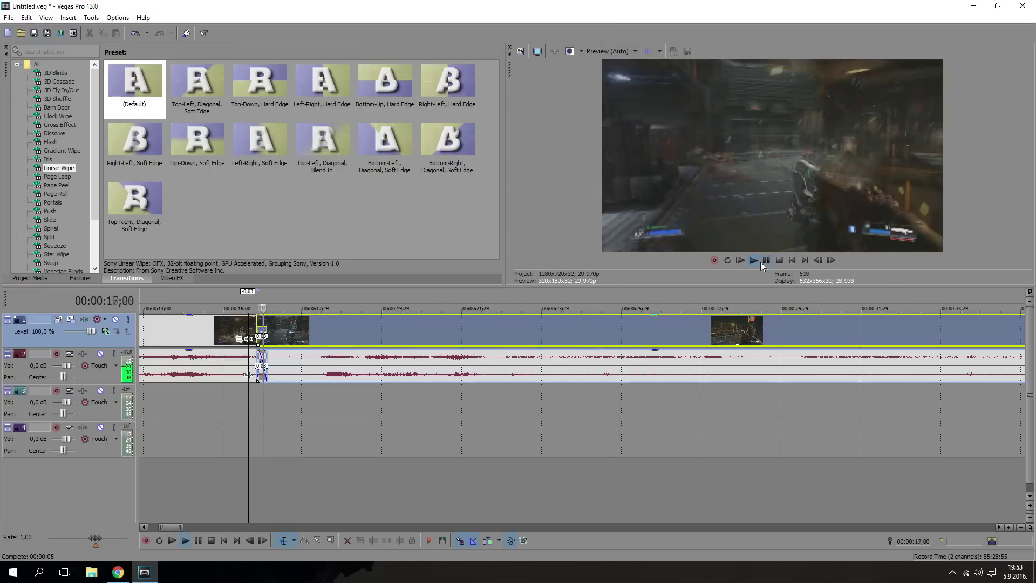
click(258, 296)
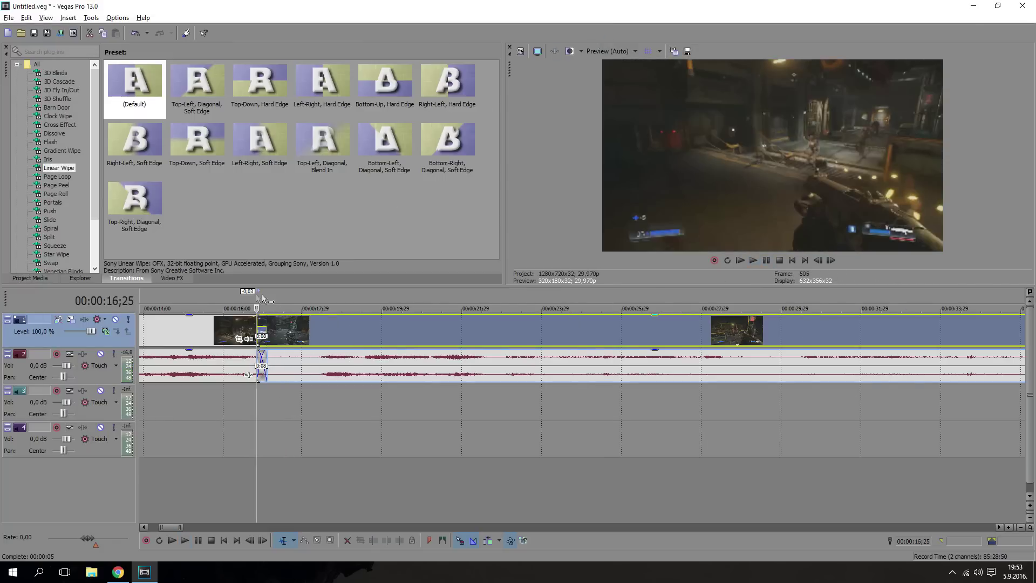
click(752, 263)
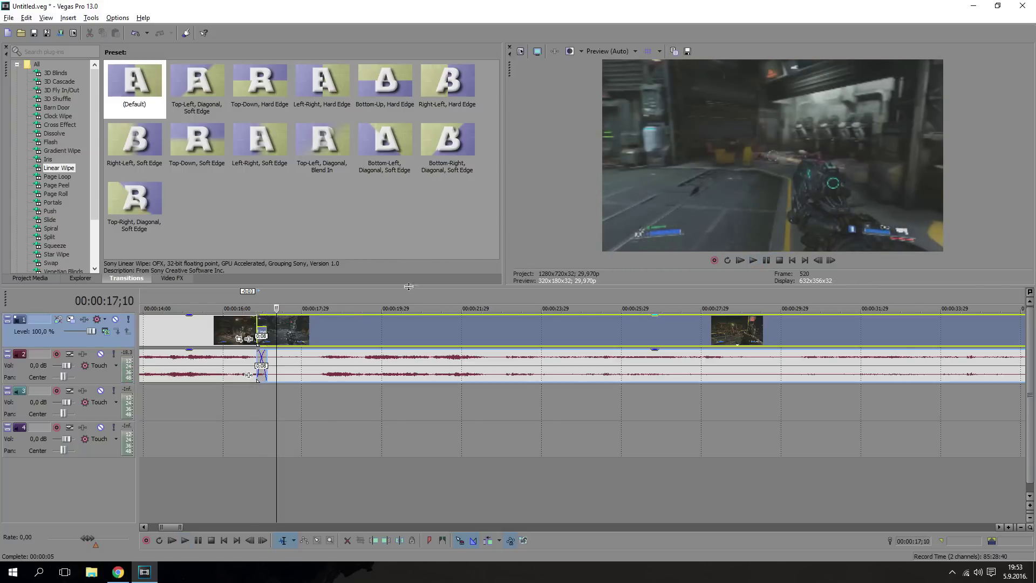
click(49, 277)
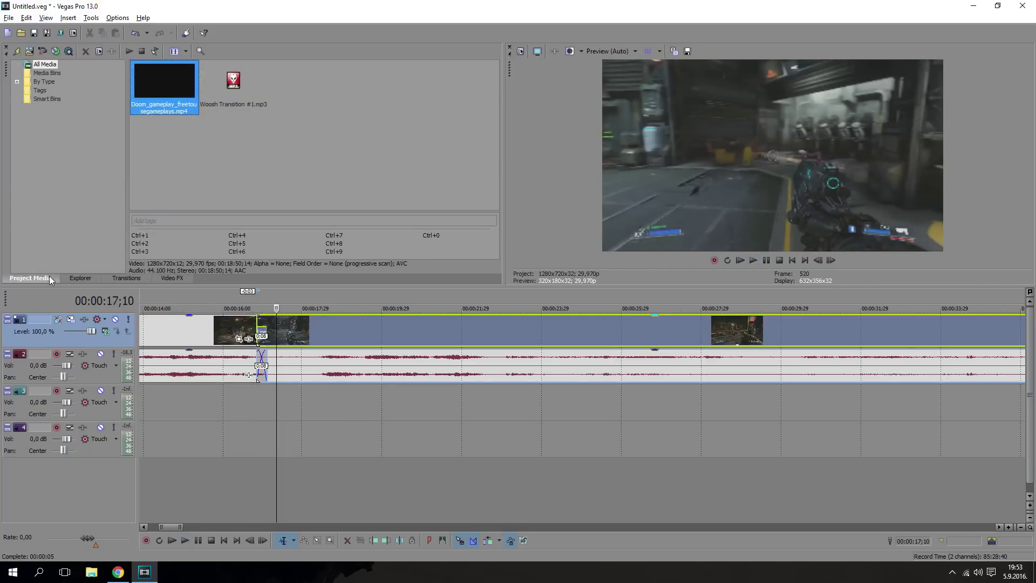
click(249, 302)
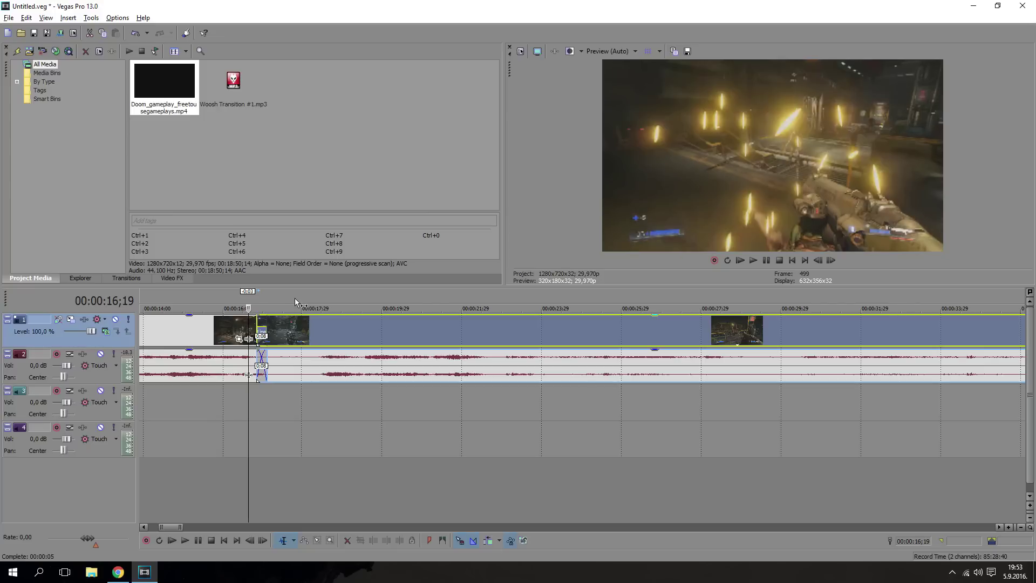
- Place Woosh Transition #1.mp3 on track 3, aligned beneath the Linear Wipe
key(Left)
key(Left)
key(Left)
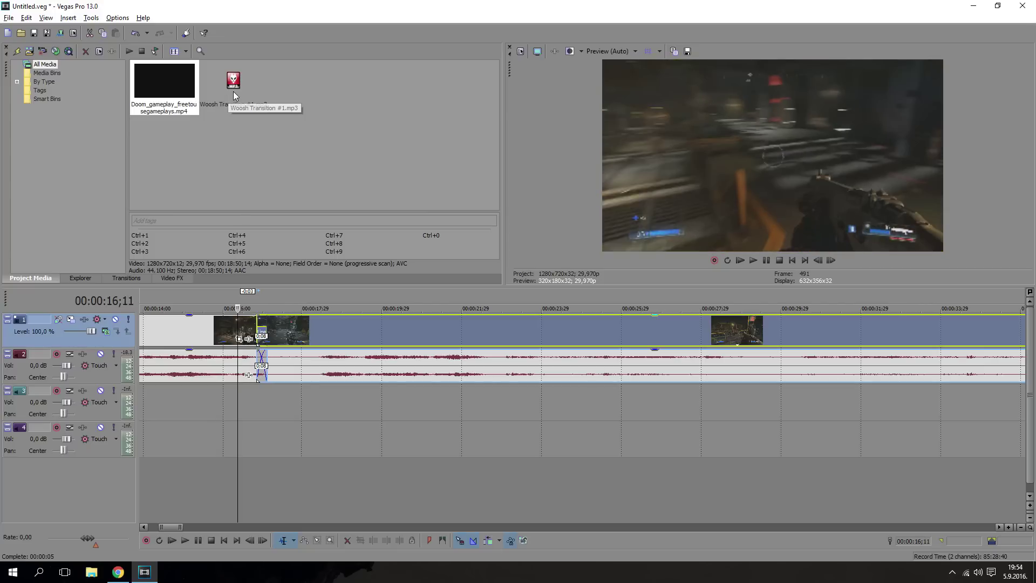
drag(235, 86, 252, 91)
mouse_move(357, 247)
mouse_down()
mouse_move(276, 398)
mouse_move(264, 400)
mouse_up()
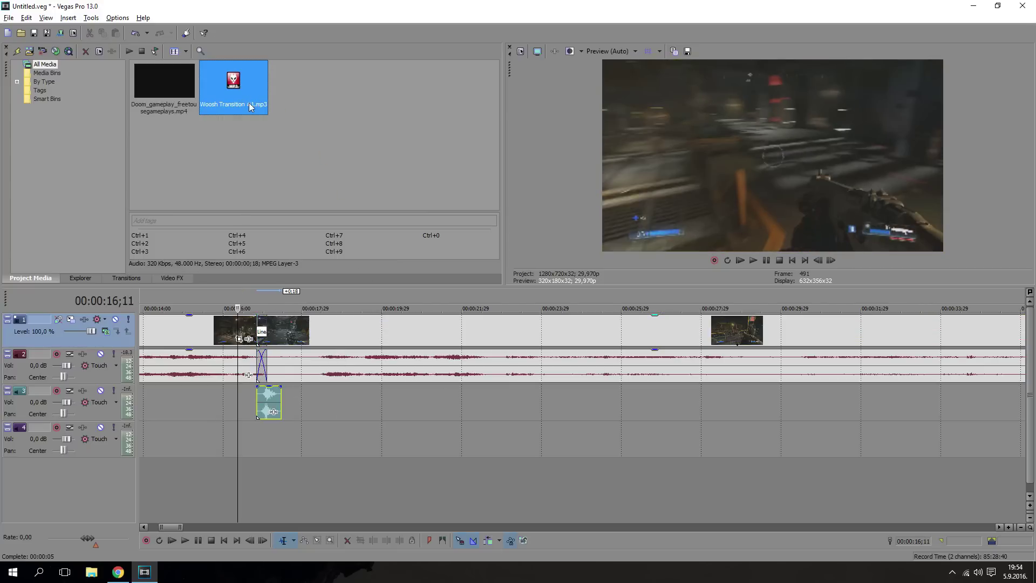
click(249, 299)
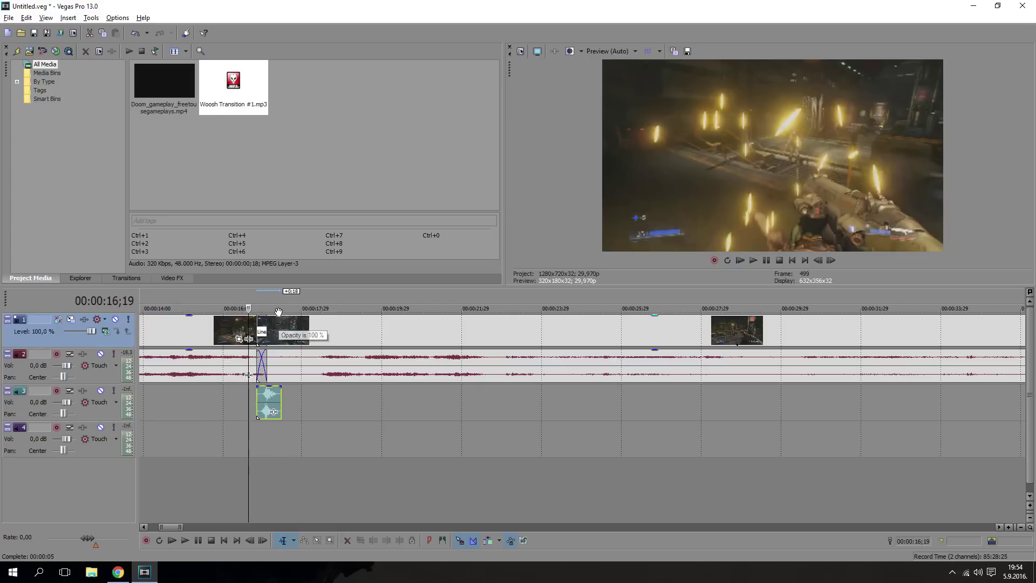
key(Left)
key(Left)
key(Left)
key(Left)
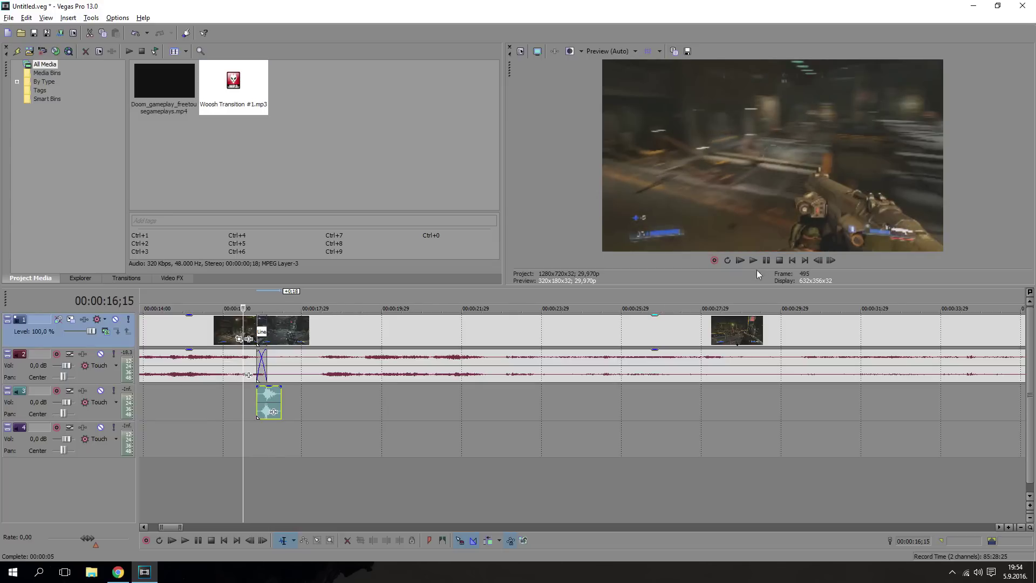
click(753, 260)
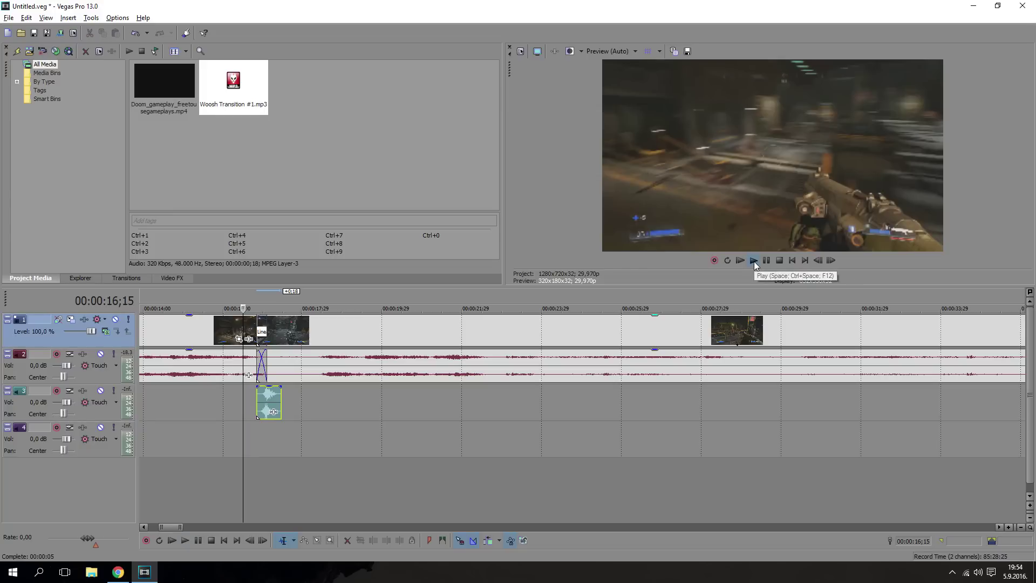
click(766, 260)
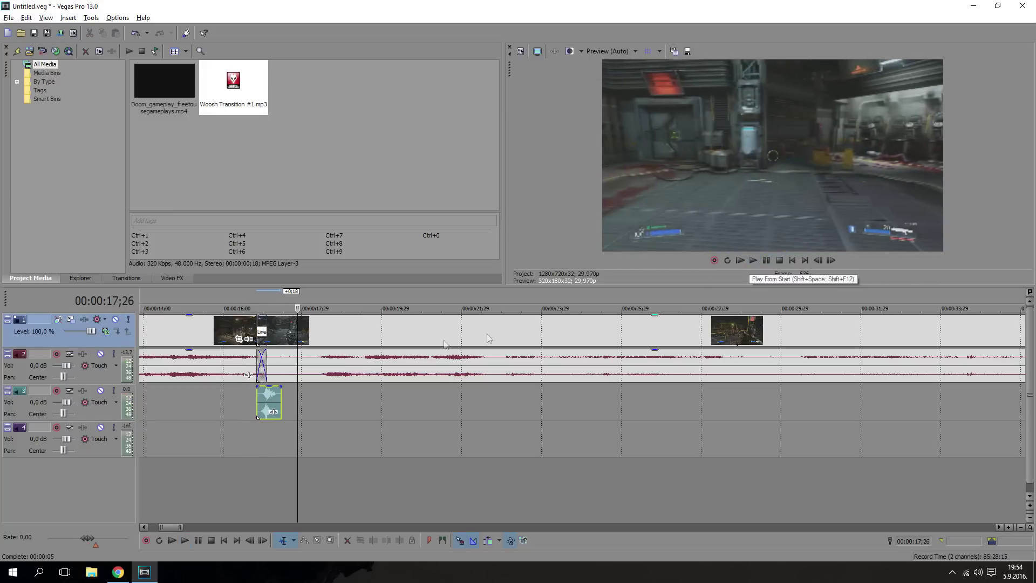
click(257, 295)
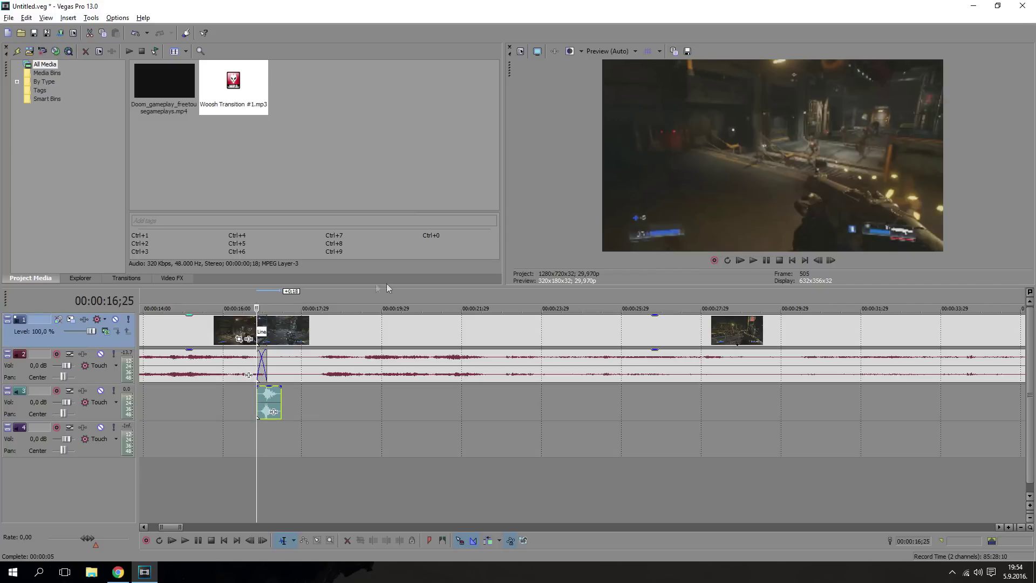
click(763, 260)
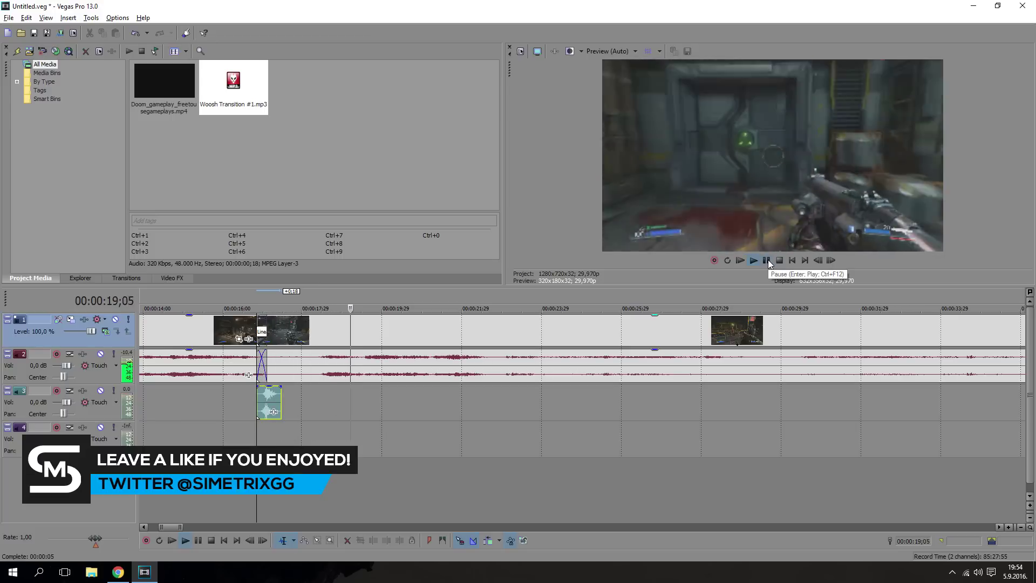
click(768, 260)
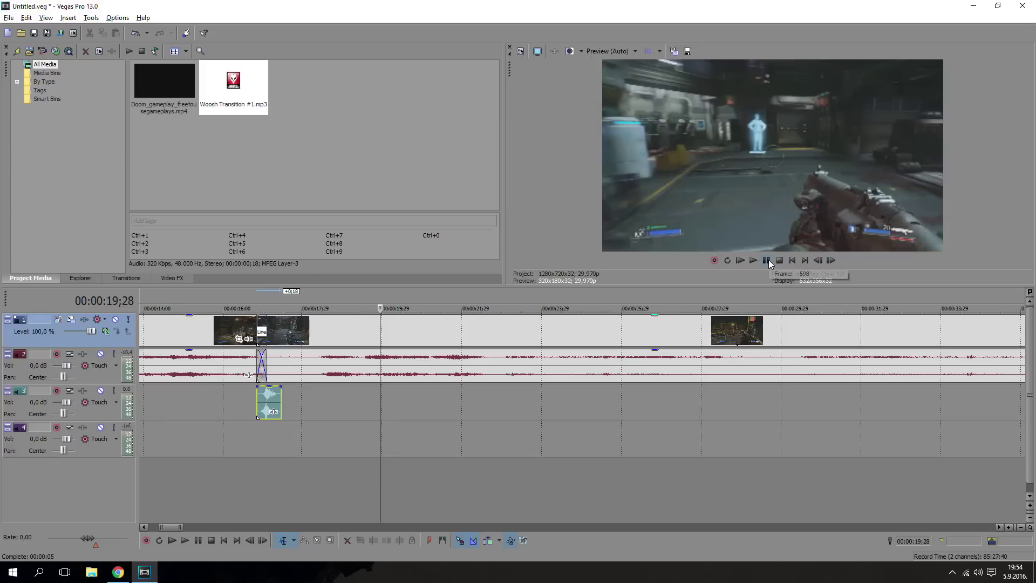